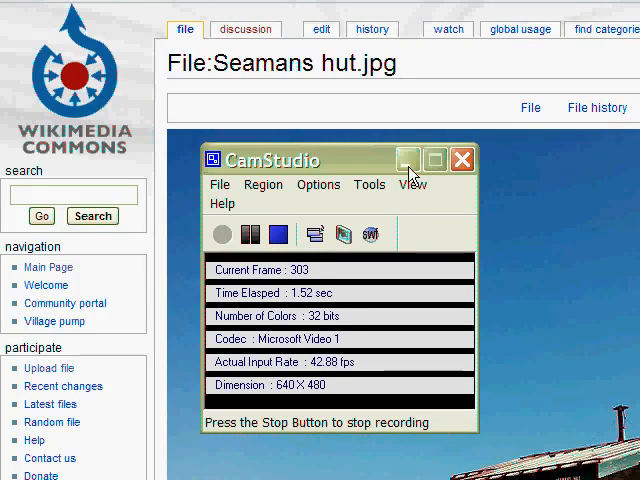
# - Go to the Upload file page from the sidebar to reach the Upload Wizard
pyautogui.click(408, 160)
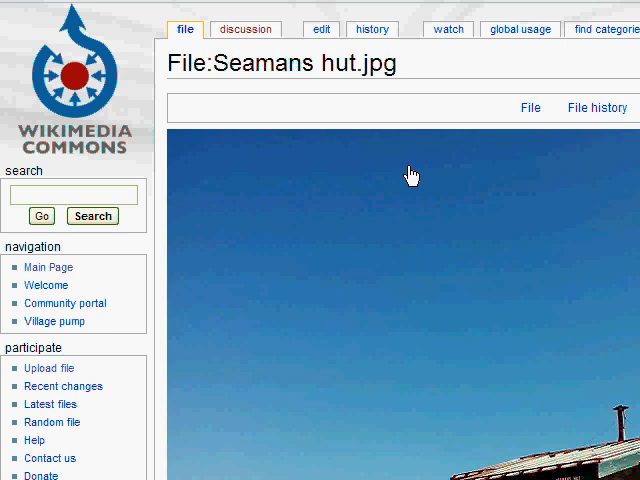
pyautogui.scroll(-1, 110, 331)
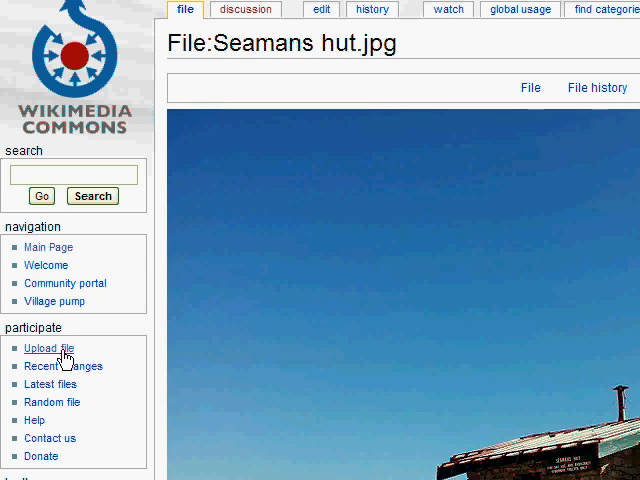
pyautogui.click(66, 352)
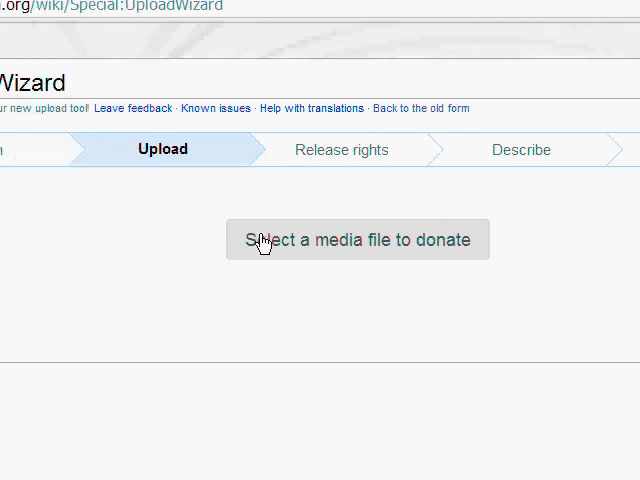
# - Start selecting media files and browse into the thorshammer folder
pyautogui.click(262, 242)
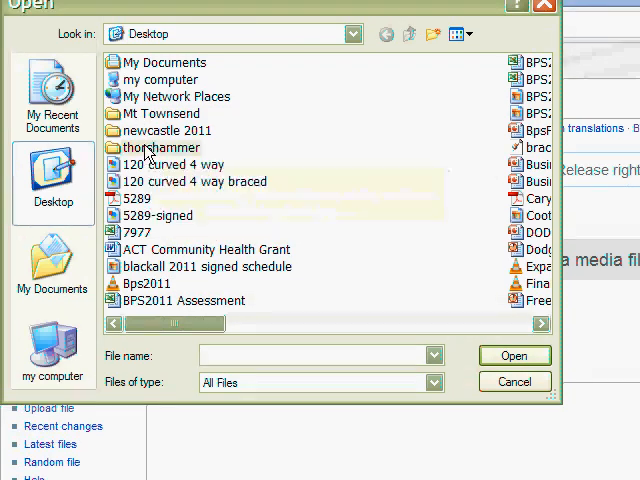
pyautogui.doubleClick(150, 148)
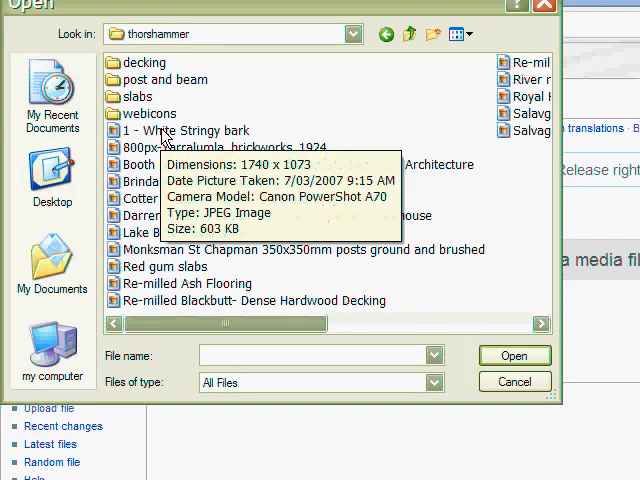
# - Select the images from White Stringy bark through Salvaged Tallowwood Decking and confirm Open
pyautogui.click(166, 131)
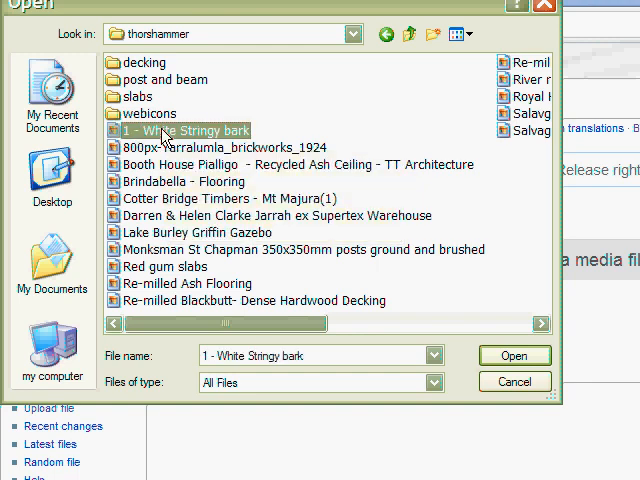
pyautogui.keyDown('ctrl'); pyautogui.click(166, 148); pyautogui.keyUp('ctrl')
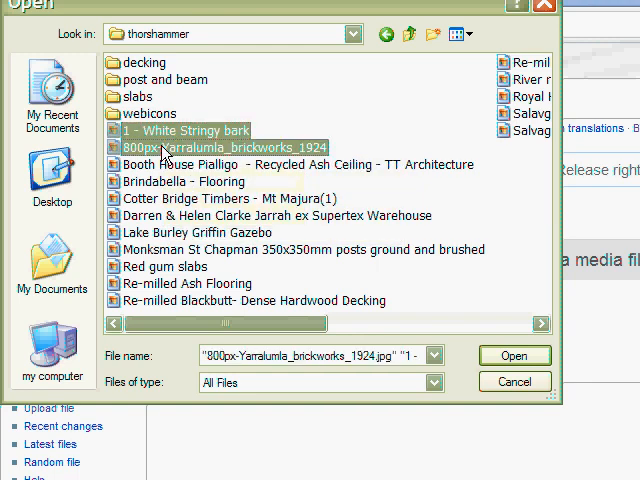
pyautogui.keyDown('ctrl'); pyautogui.click(166, 165); pyautogui.keyUp('ctrl')
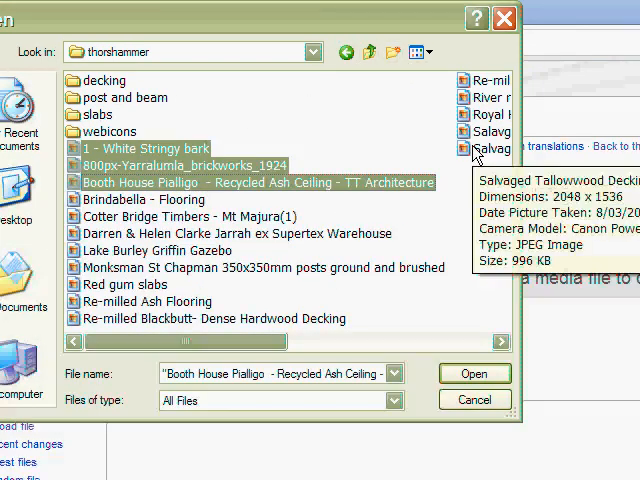
pyautogui.keyDown('shift'); pyautogui.click(477, 152); pyautogui.keyUp('shift')
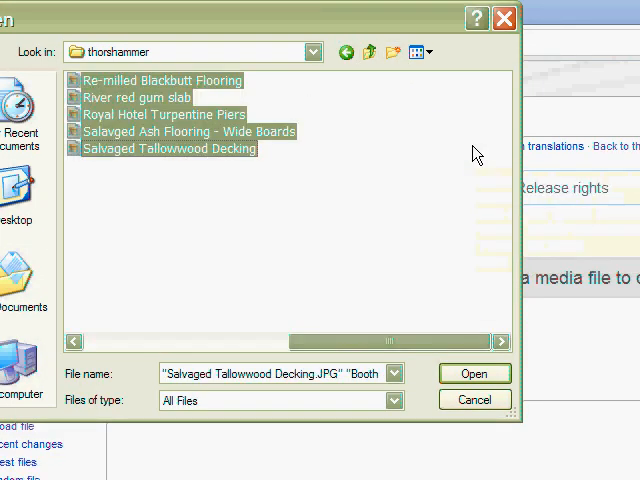
pyautogui.moveTo(405, 342)
pyautogui.mouseDown()
pyautogui.moveTo(225, 355)
pyautogui.moveTo(210, 345)
pyautogui.mouseUp()
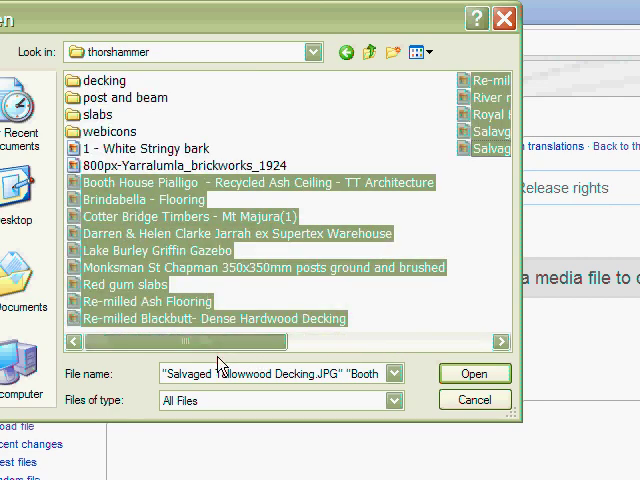
pyautogui.keyDown('ctrl'); pyautogui.click(170, 149); pyautogui.keyUp('ctrl')
pyautogui.keyDown('ctrl'); pyautogui.click(170, 166); pyautogui.keyUp('ctrl')
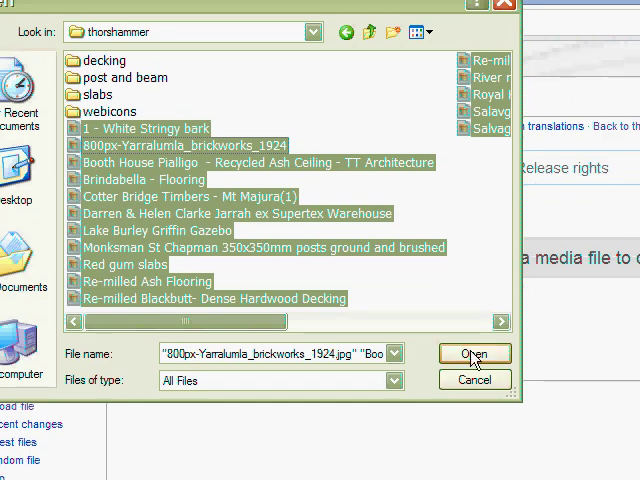
pyautogui.click(474, 374)
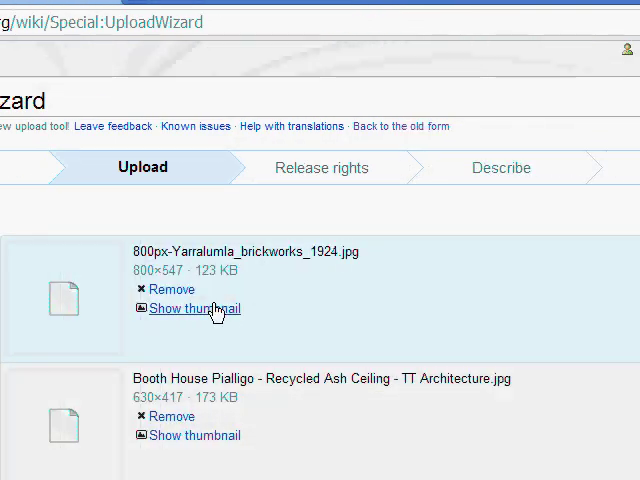
pyautogui.scroll(-3, 190, 330)
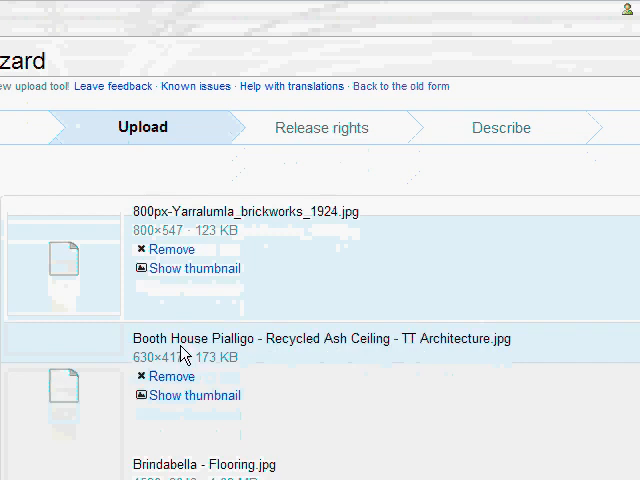
pyautogui.scroll(-3, 183, 352)
pyautogui.scroll(4, 175, 130)
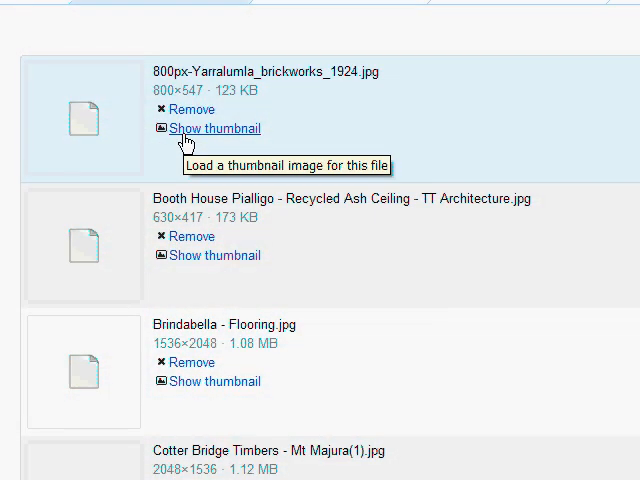
pyautogui.scroll(3, 186, 140)
pyautogui.scroll(1, 300, 130)
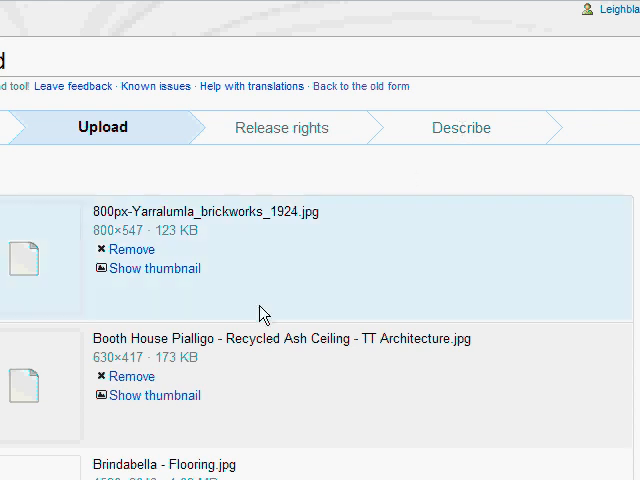
pyautogui.scroll(-1, 232, 358)
pyautogui.scroll(-2, 232, 358)
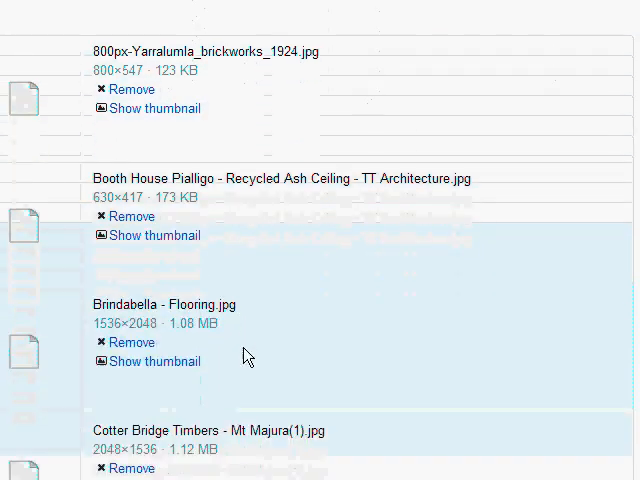
pyautogui.scroll(-2, 240, 360)
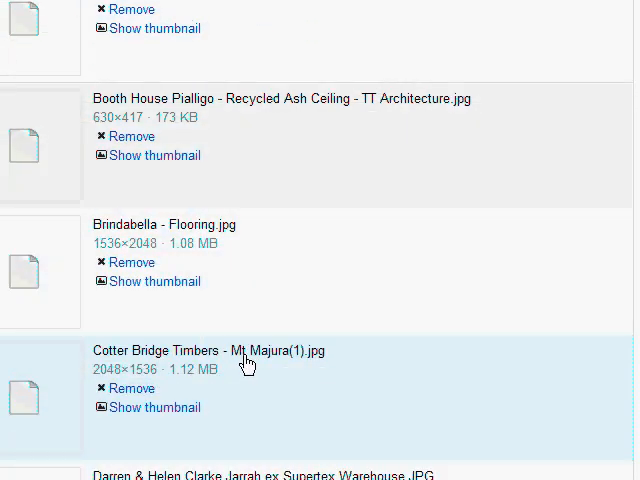